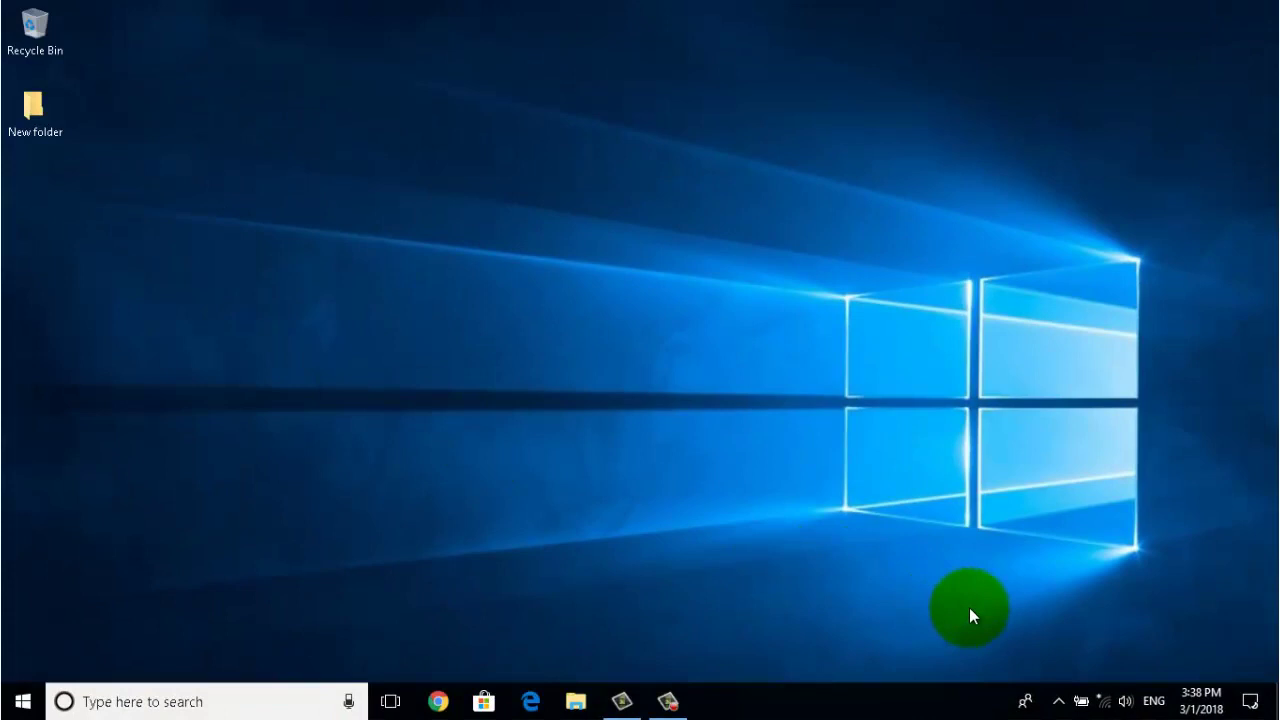
# Open the network flyout listing nearby Wi-Fi networks D-Link and Airtel_Zerotouch
pyautogui.click(1100, 705)
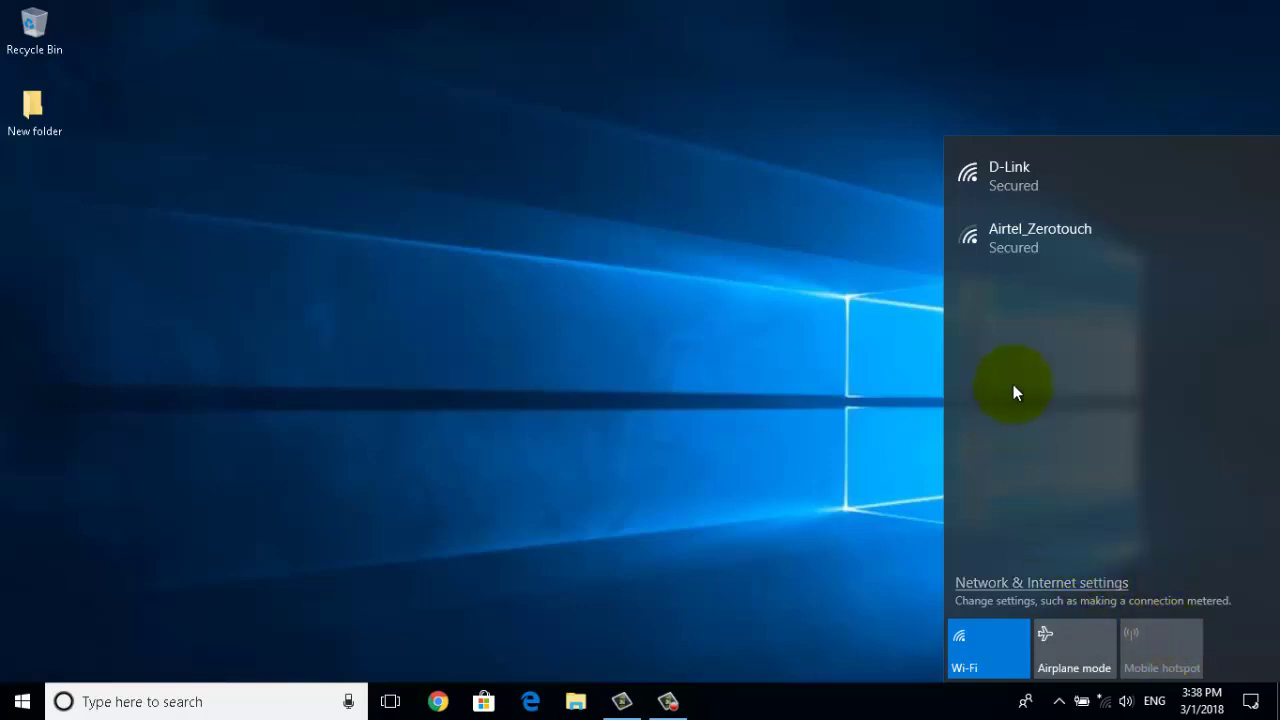
# Connect the laptop to the secured D-Link Wi-Fi network
pyautogui.click(1023, 186)
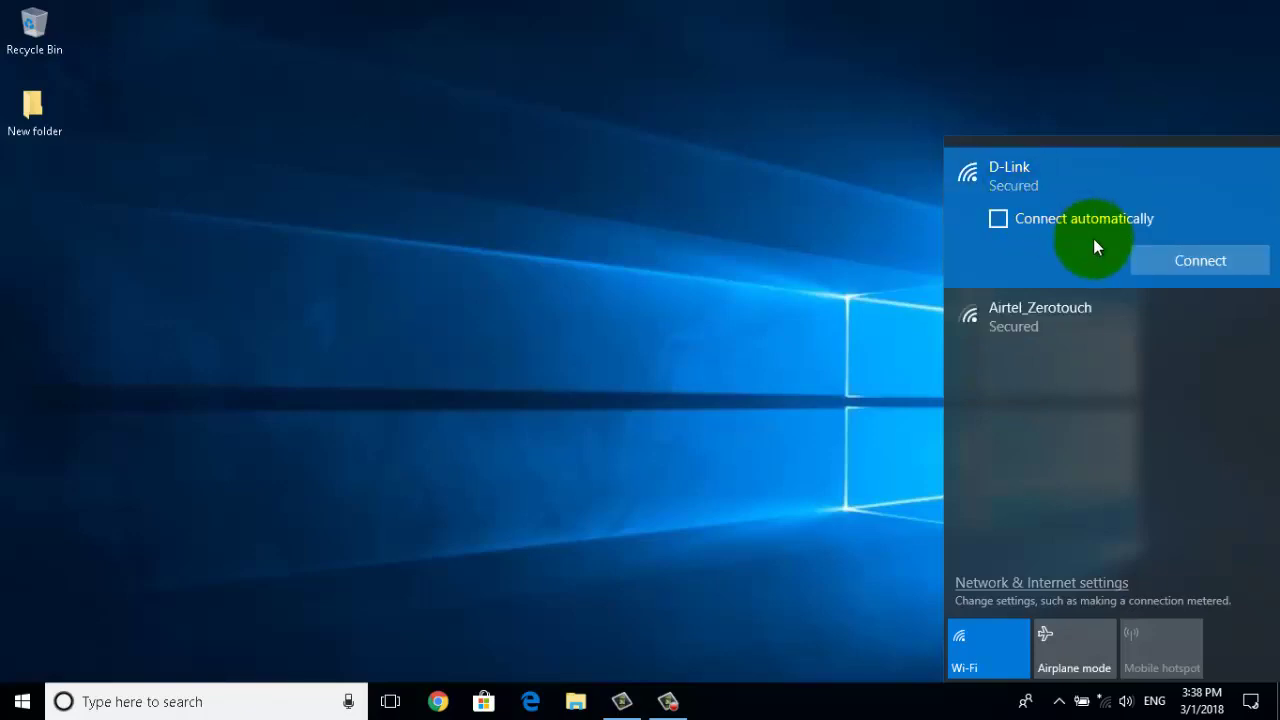
pyautogui.click(1145, 258)
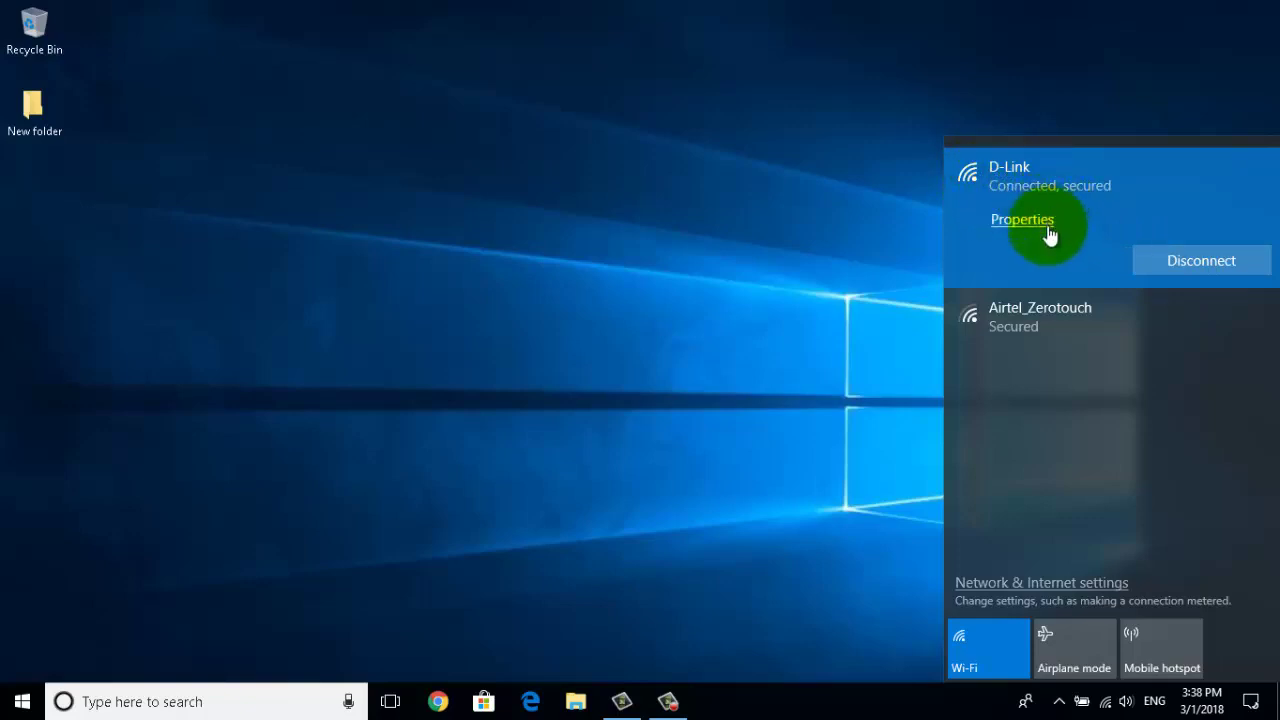
# Turn on Mobile hotspot (0 of 8 devices) and reveal its Go to Settings option
pyautogui.click(1153, 646)
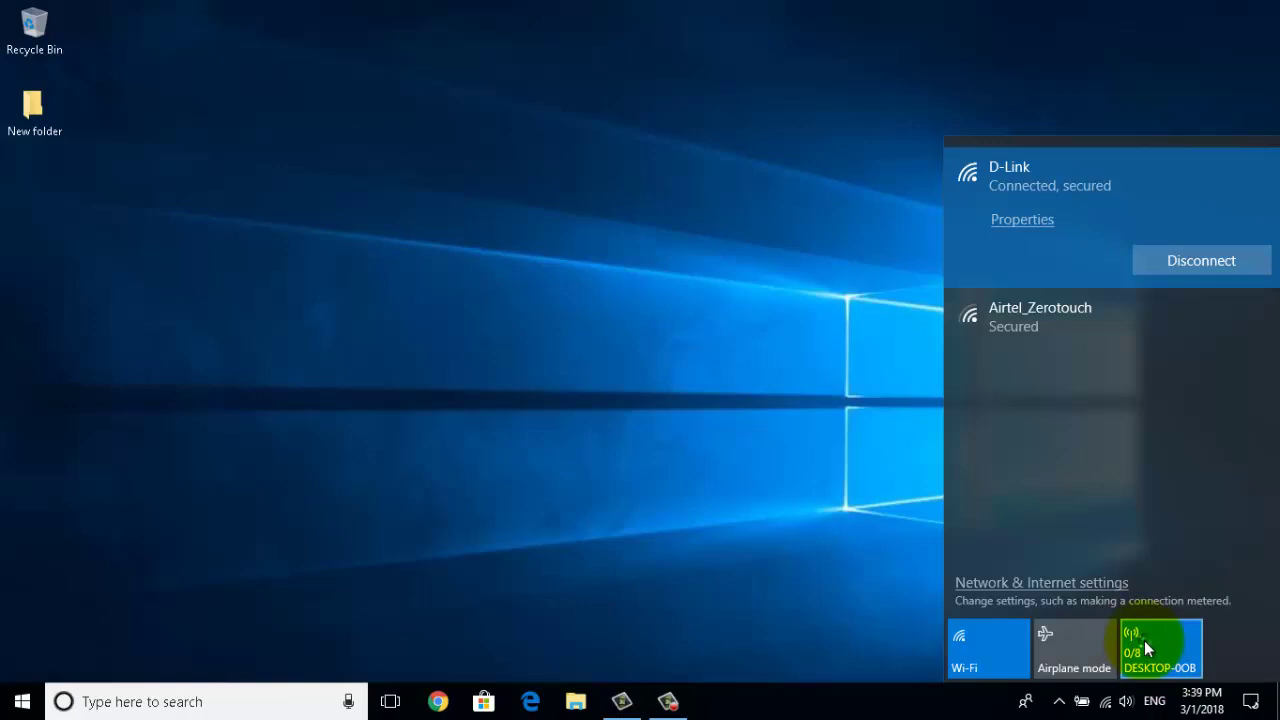
pyautogui.rightClick(1145, 639)
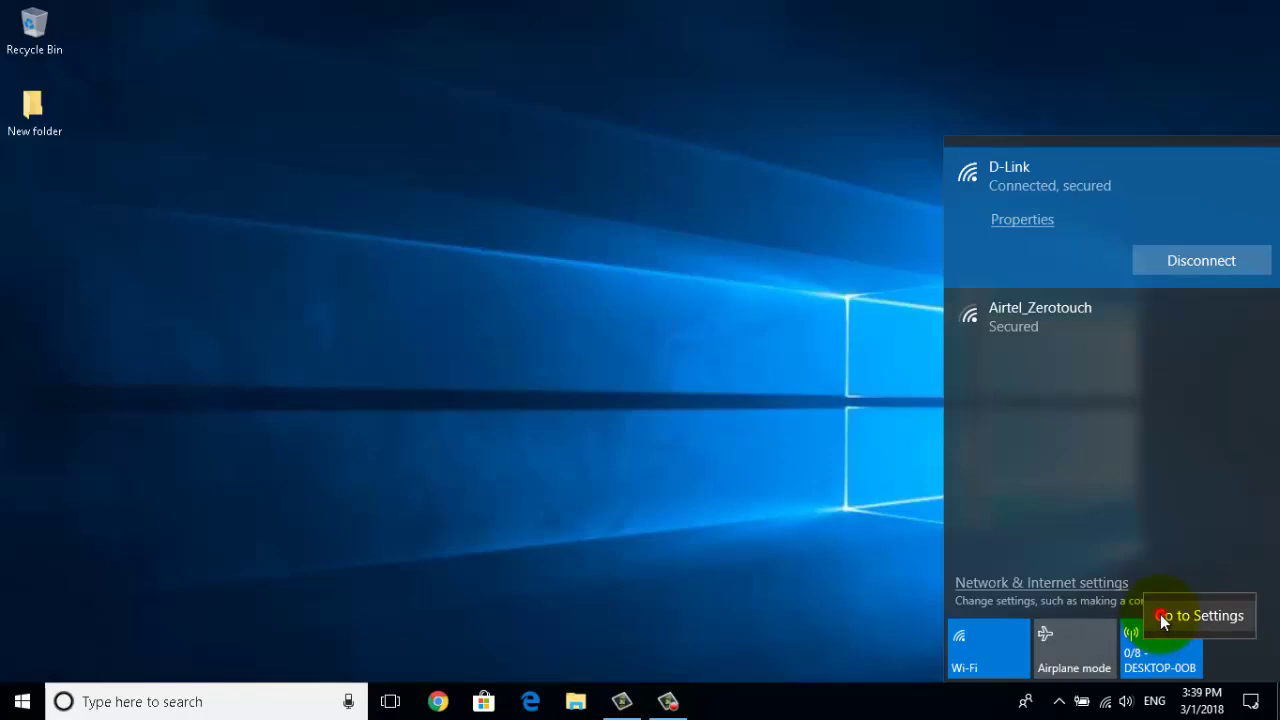
# Show the Mobile hotspot settings page with network name DESKTOP-0OB5PE9 6614 and its password
pyautogui.click(1163, 618)
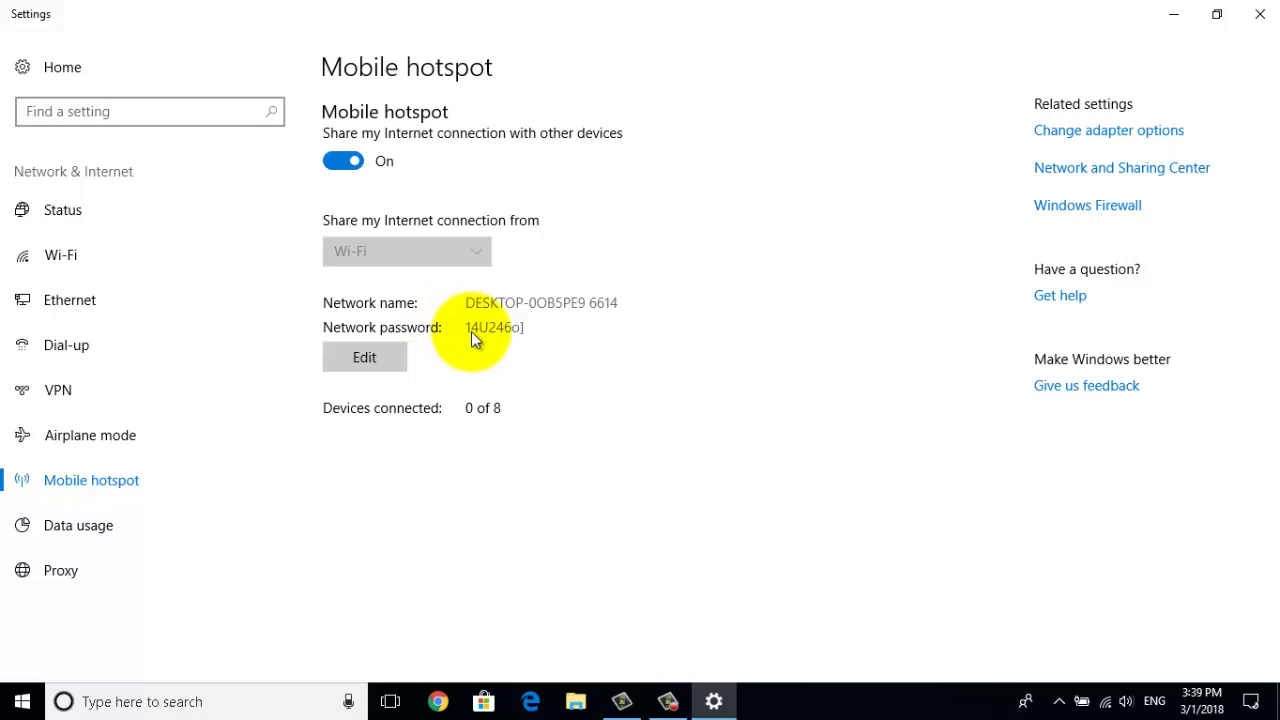
pyautogui.click(471, 333)
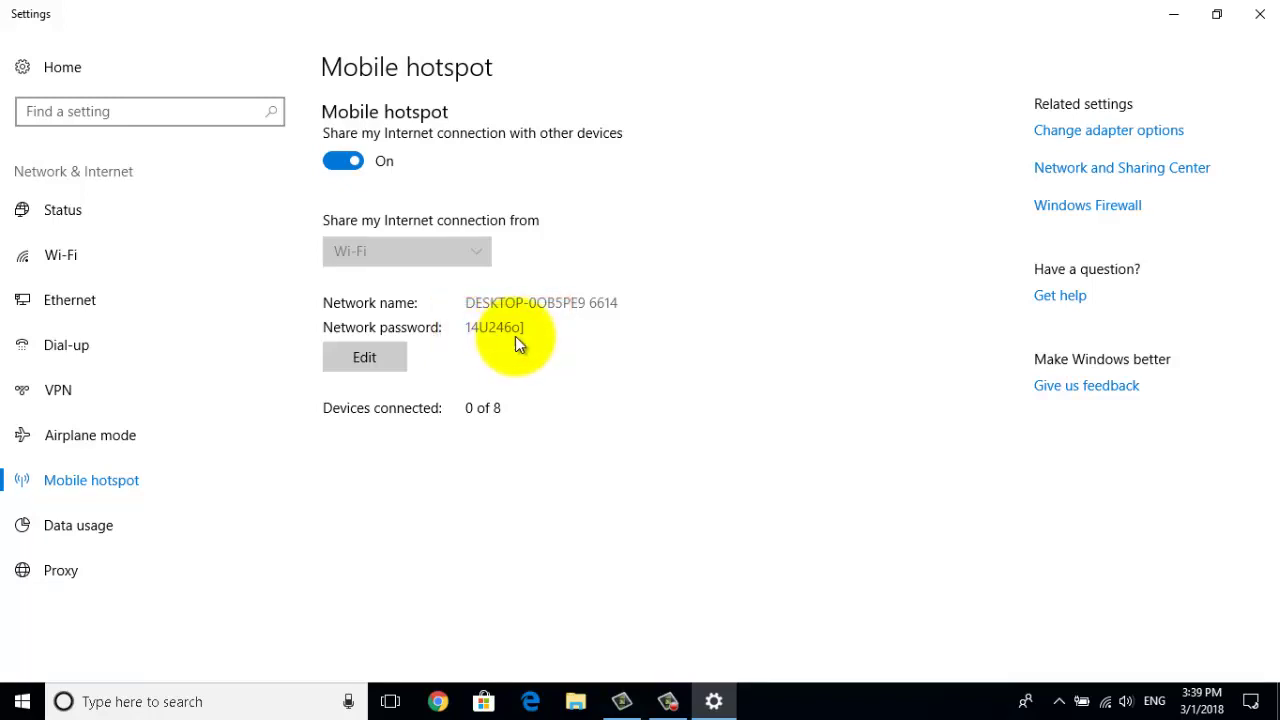
pyautogui.click(379, 358)
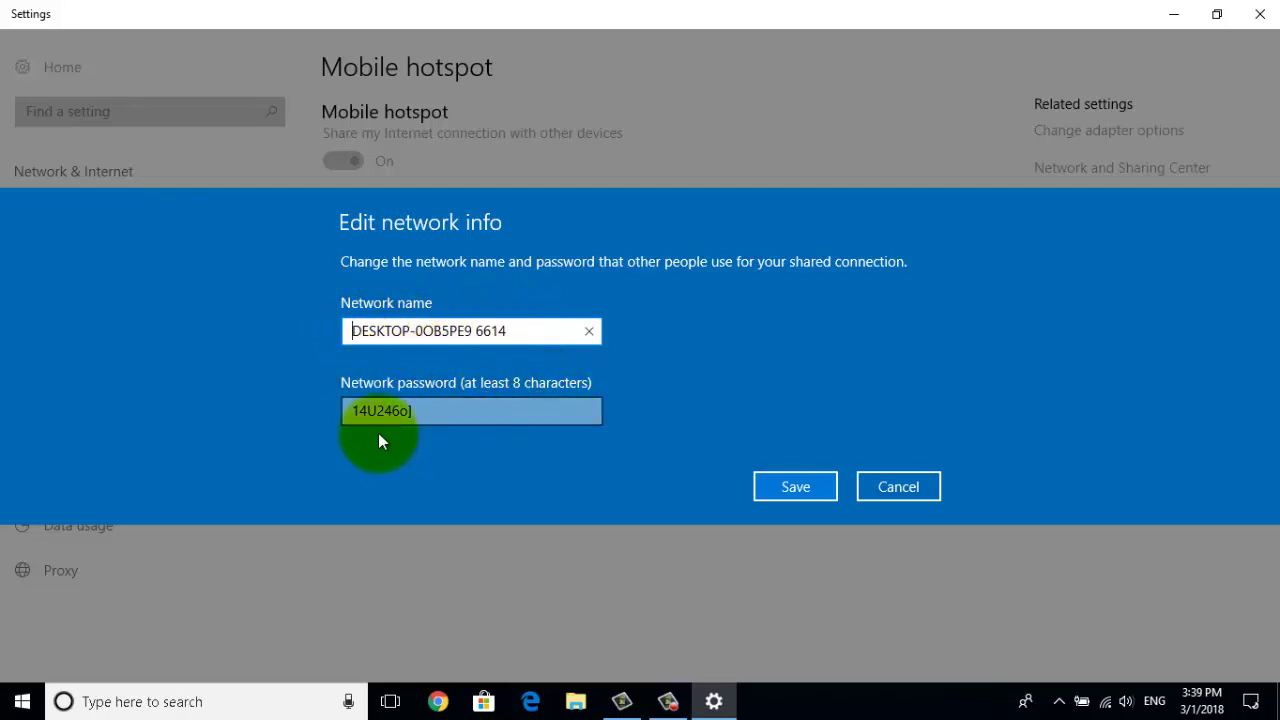
pyautogui.click(413, 411)
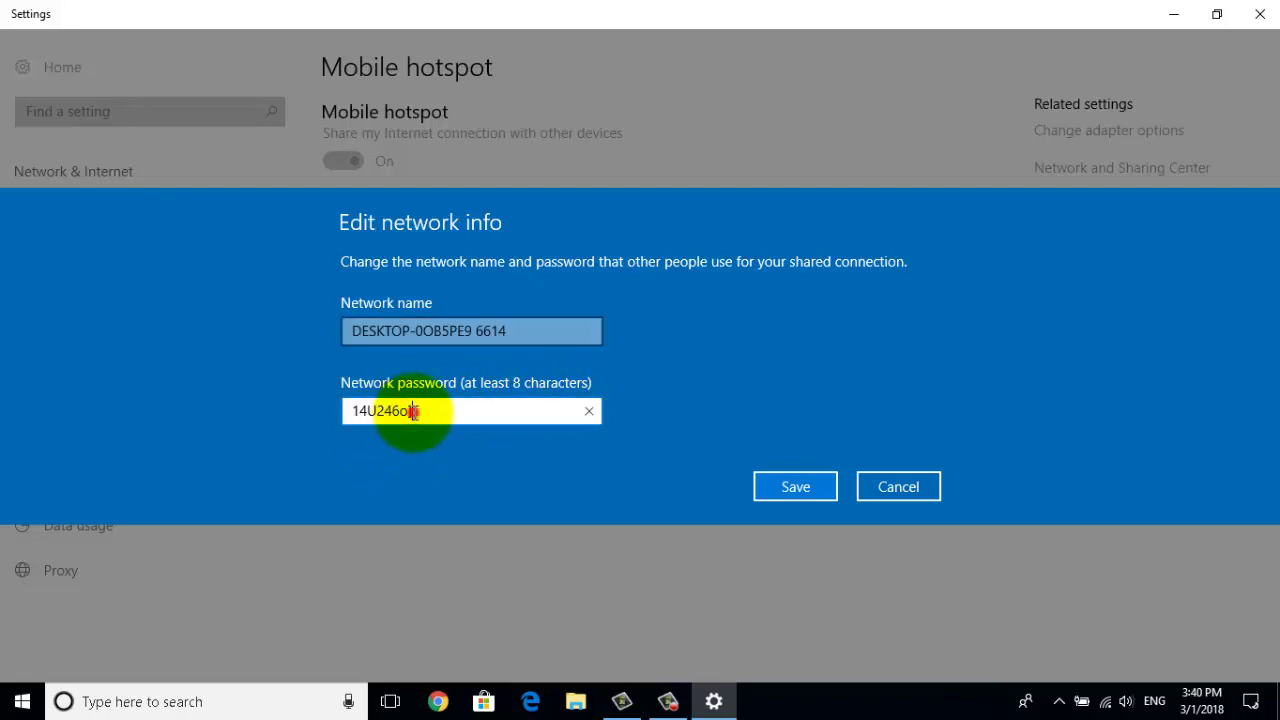
pyautogui.click(876, 490)
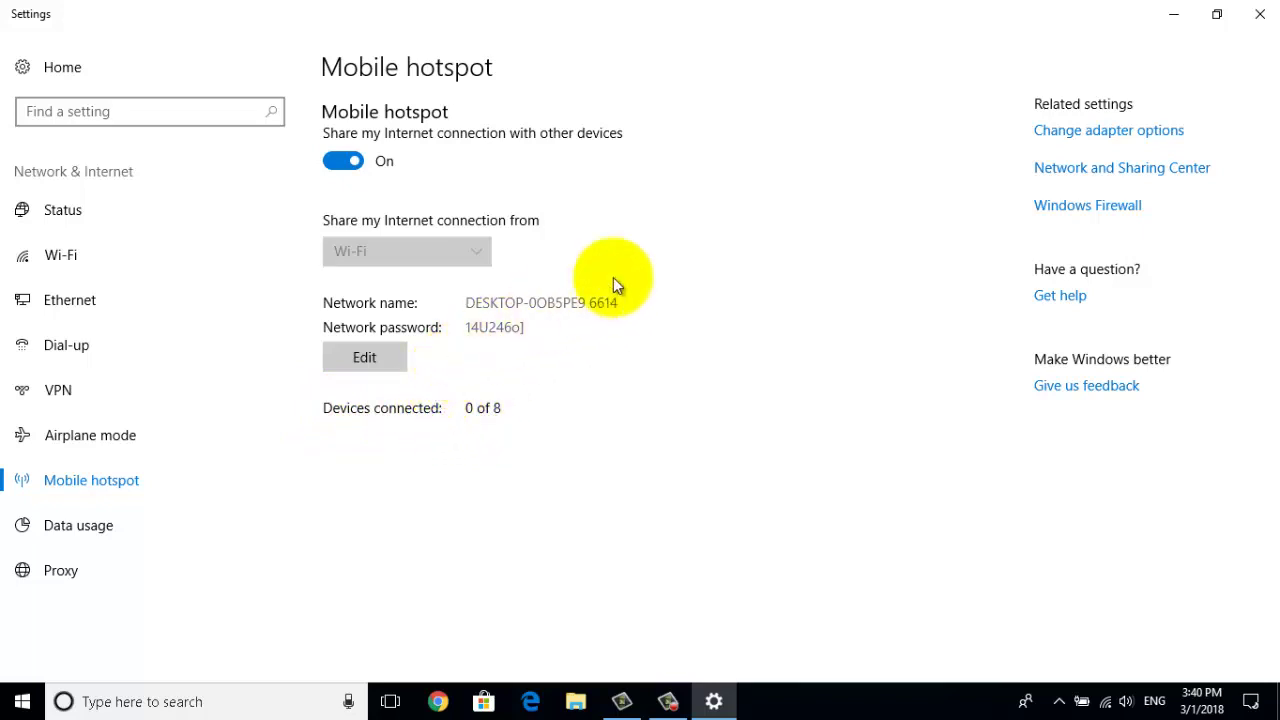
# Close the Settings window so the desktop shows again
pyautogui.click(1258, 16)
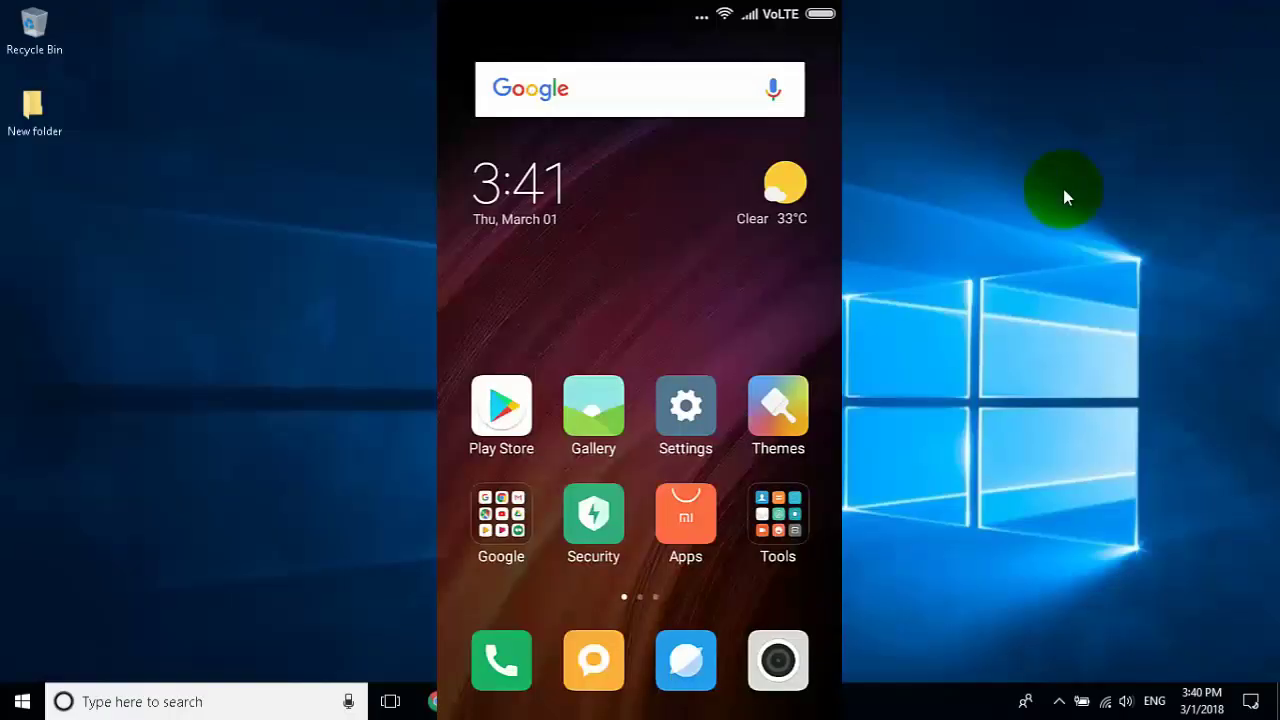